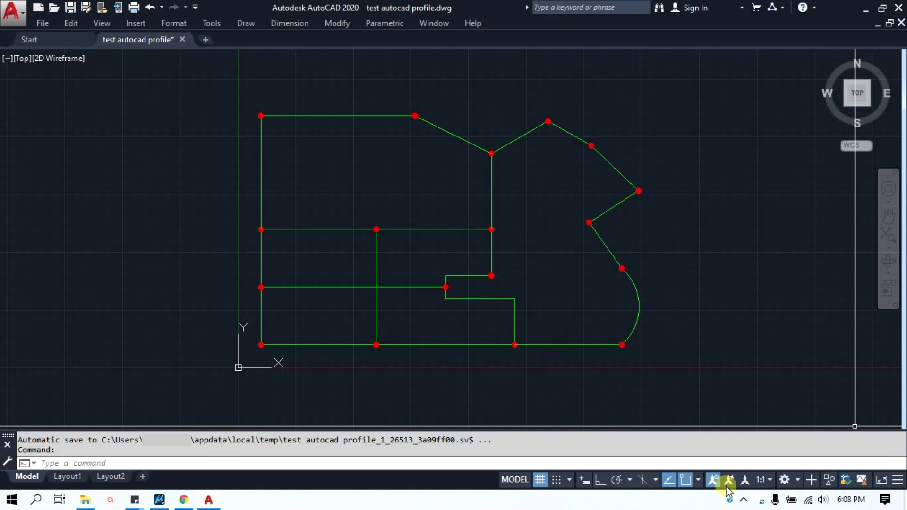
- Run MENU and browse the file chooser to C:\ETAP 1260\AutoCAD_GGS
type("me")
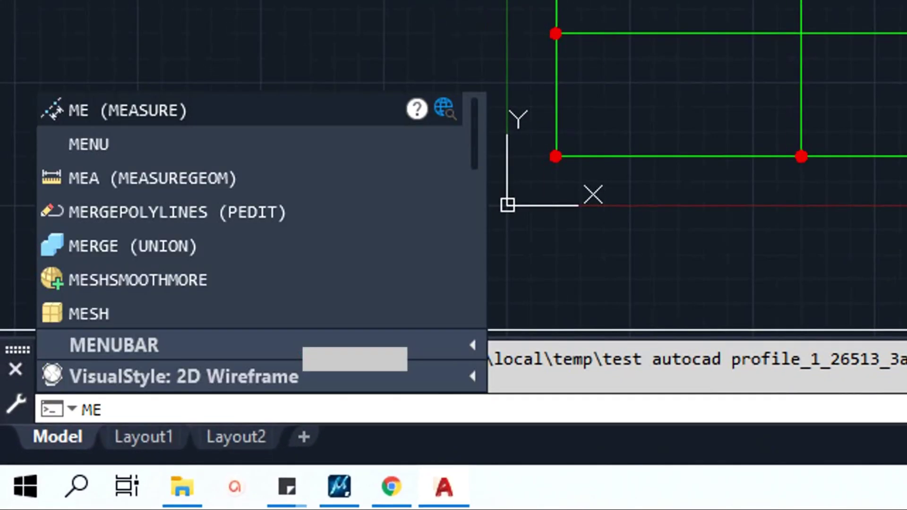
type("nu")
key("Return")
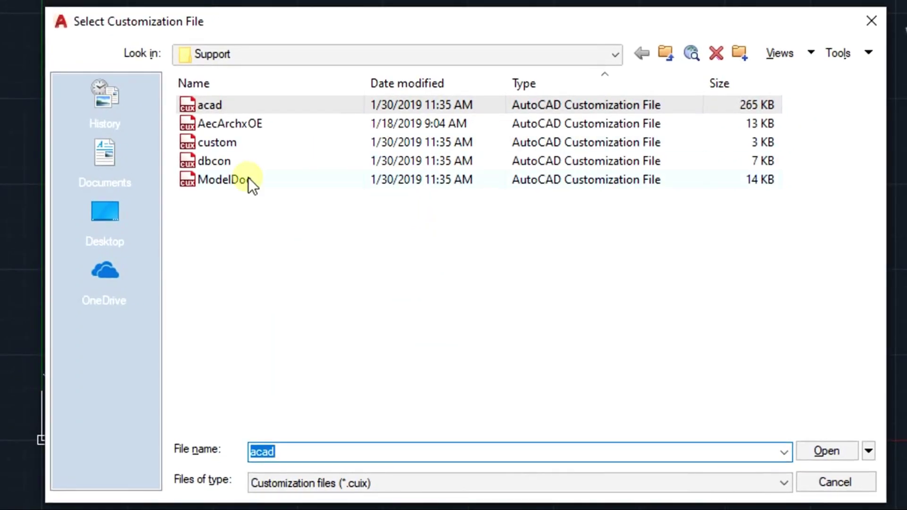
left_click(388, 55)
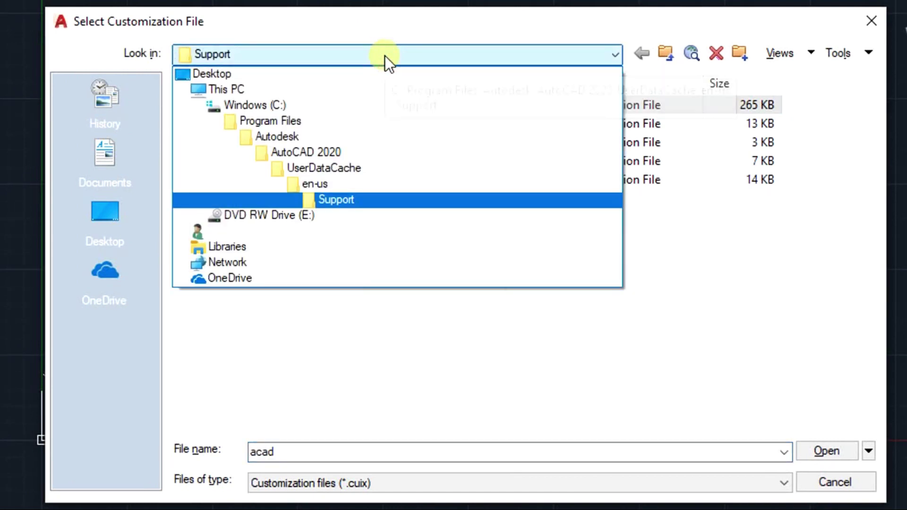
left_click(283, 105)
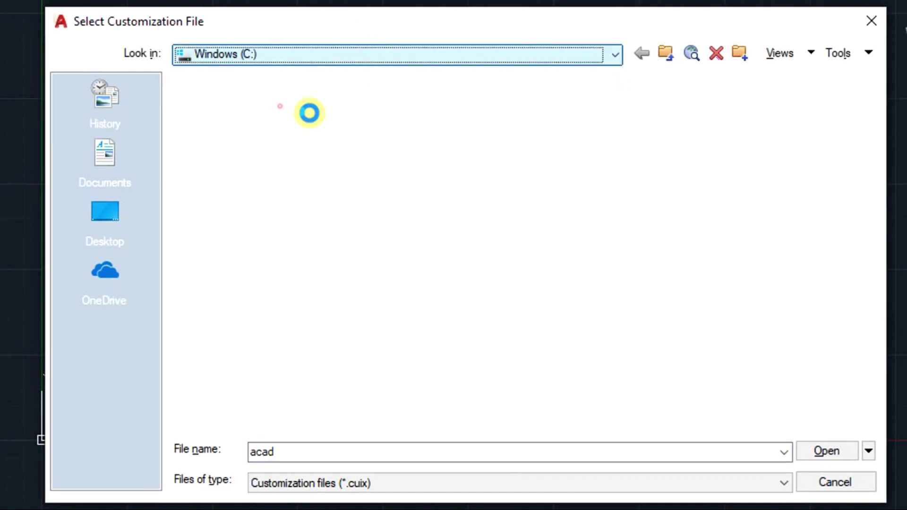
left_click(257, 144)
double_click(257, 146)
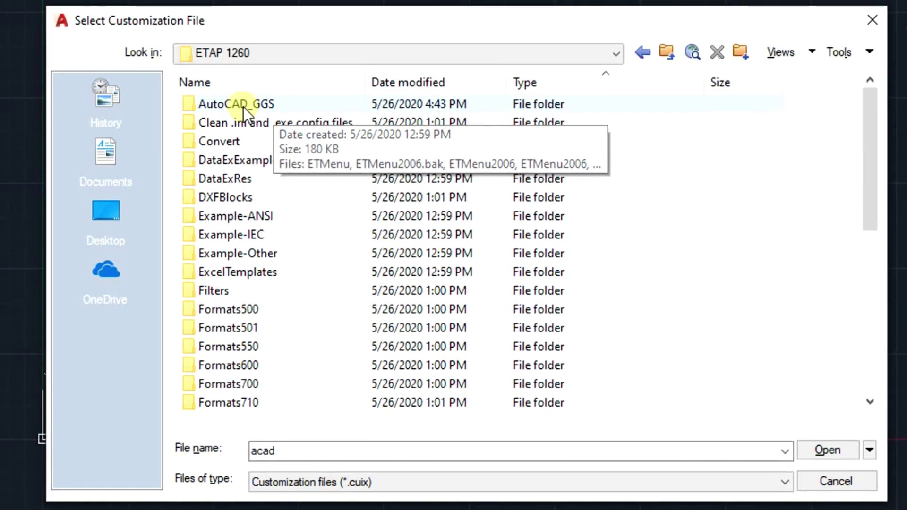
double_click(243, 107)
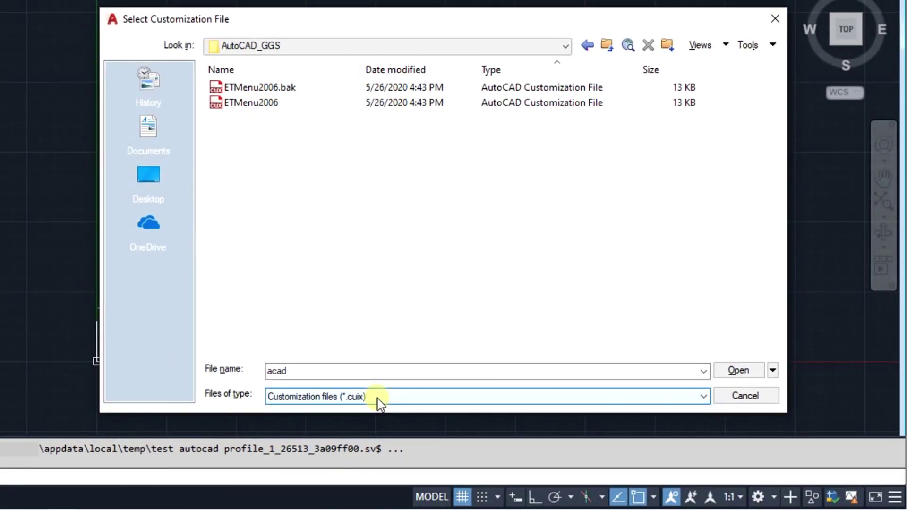
- Set the file type filter to .cuix customization files and load ETMenu2006
left_click(378, 398)
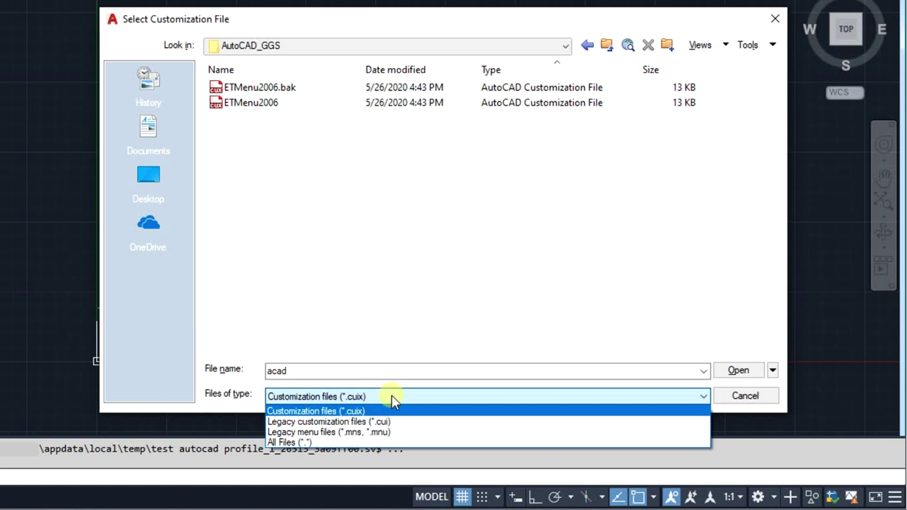
left_click(379, 421)
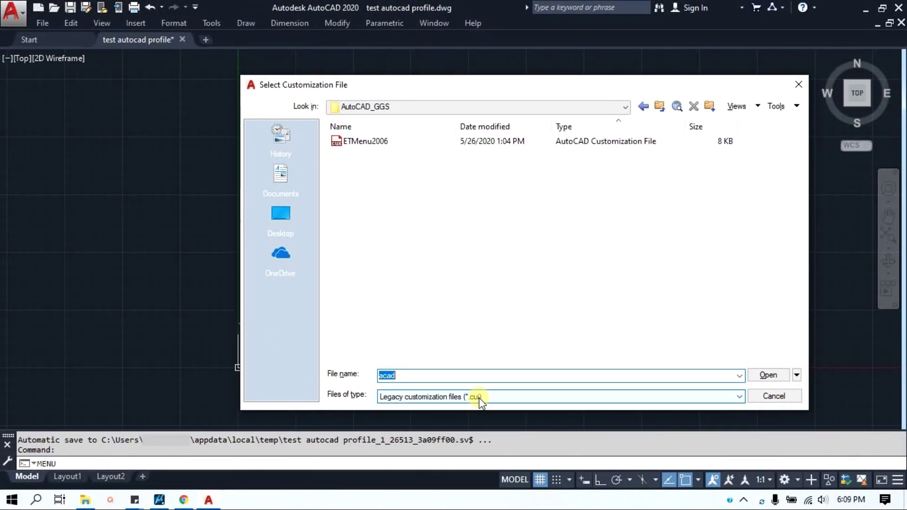
left_click(479, 398)
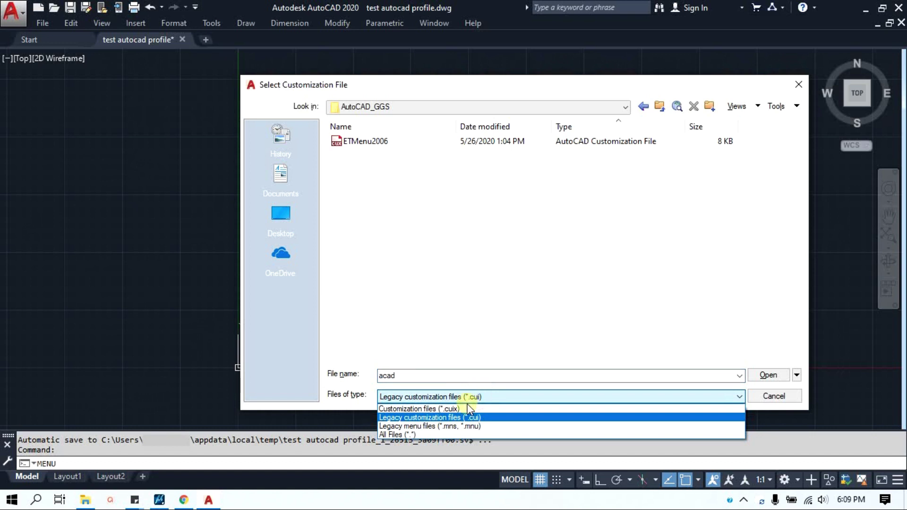
left_click(452, 409)
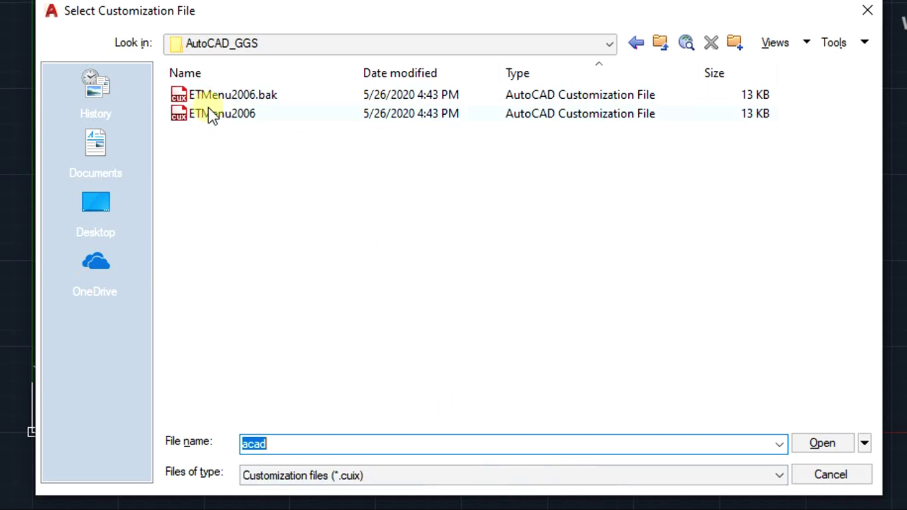
double_click(216, 114)
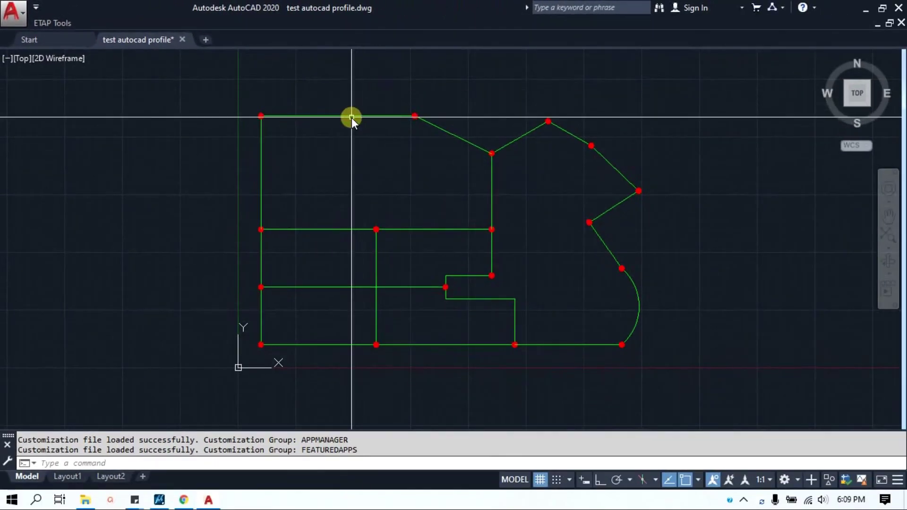
- Select the top, zigzag, lower and arc conductors to confirm they are polylines
left_click(351, 117)
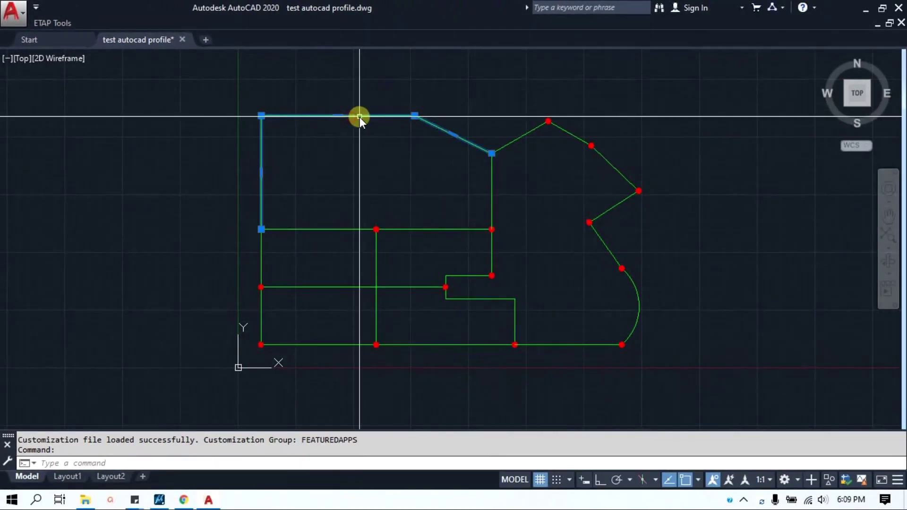
left_click(524, 134)
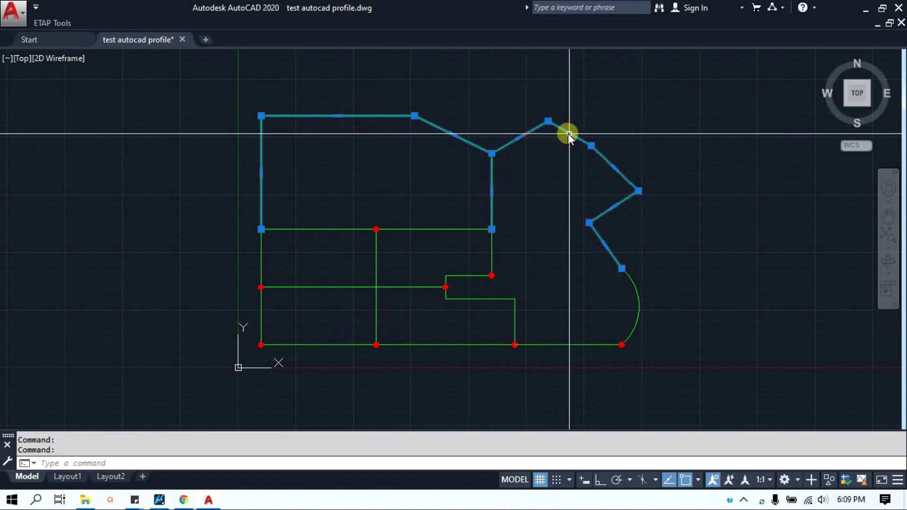
left_click(406, 229)
left_click(389, 278)
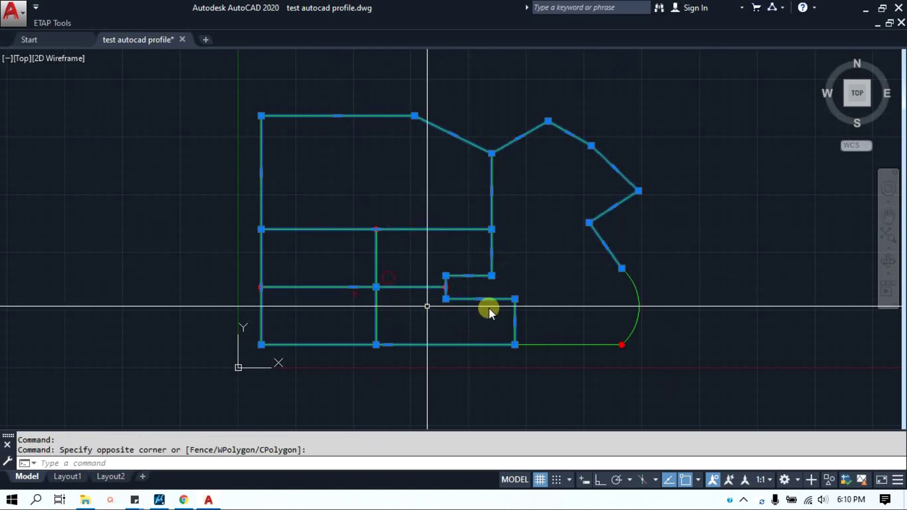
left_click(563, 352)
key("Escape")
left_click(657, 305)
key("Escape")
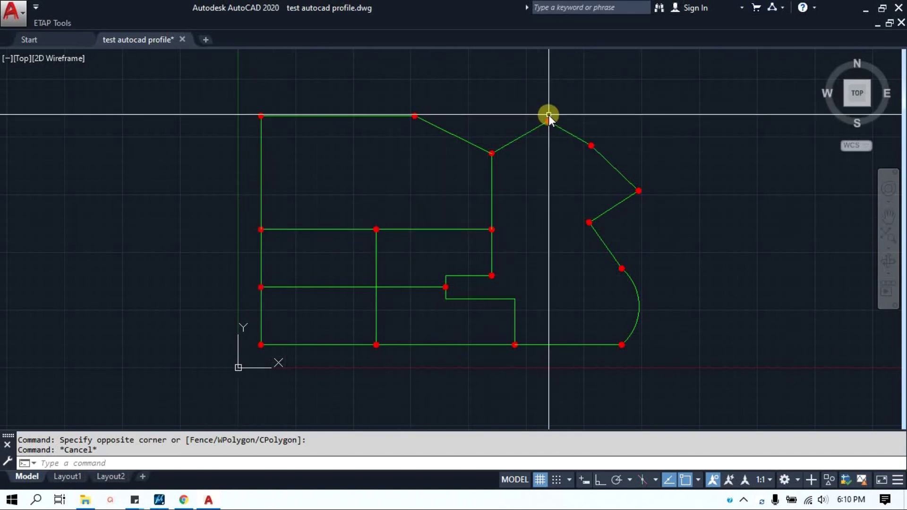
- LIST the top rod to confirm it is a 'rod' block on layer 0, then zoom extents
scroll(549, 115, "up", 5)
left_click(505, 89)
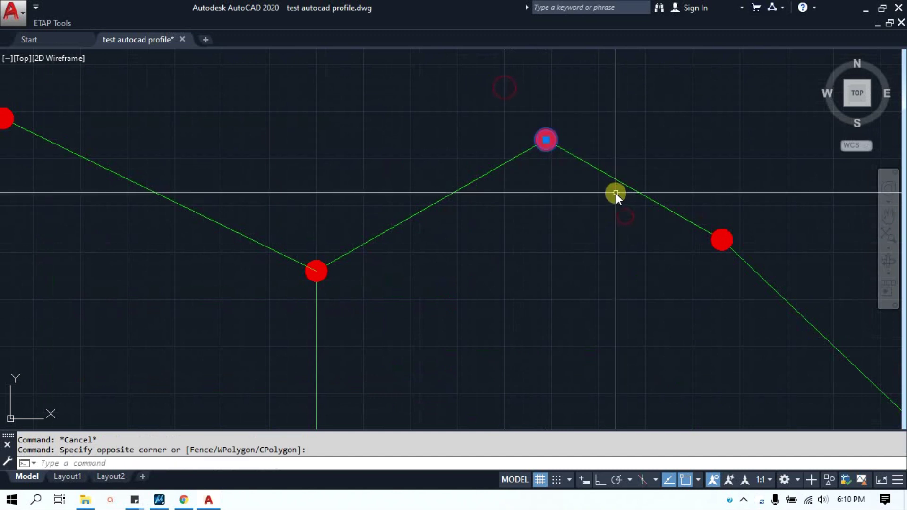
type("li")
key("Return")
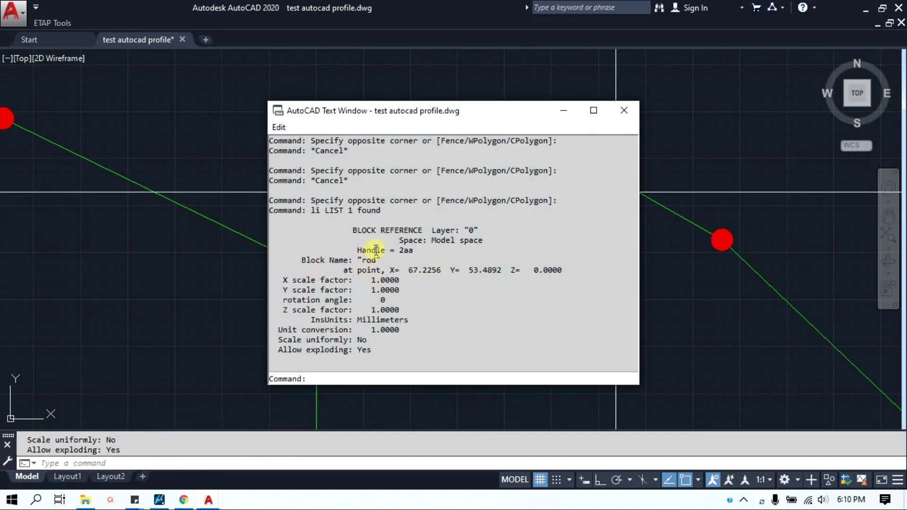
left_click(624, 110)
scroll(524, 138, "down", 6)
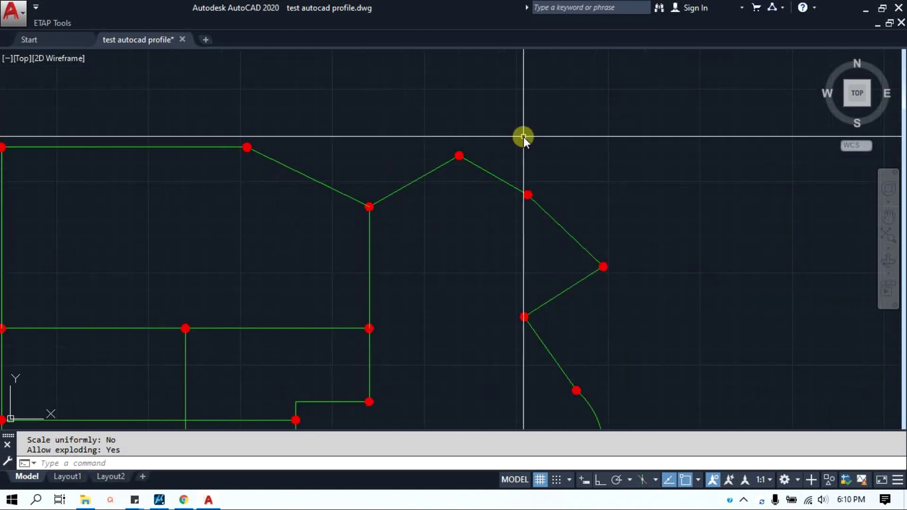
scroll(573, 131, "up", 2)
middle_click(573, 131)
middle_click(572, 132)
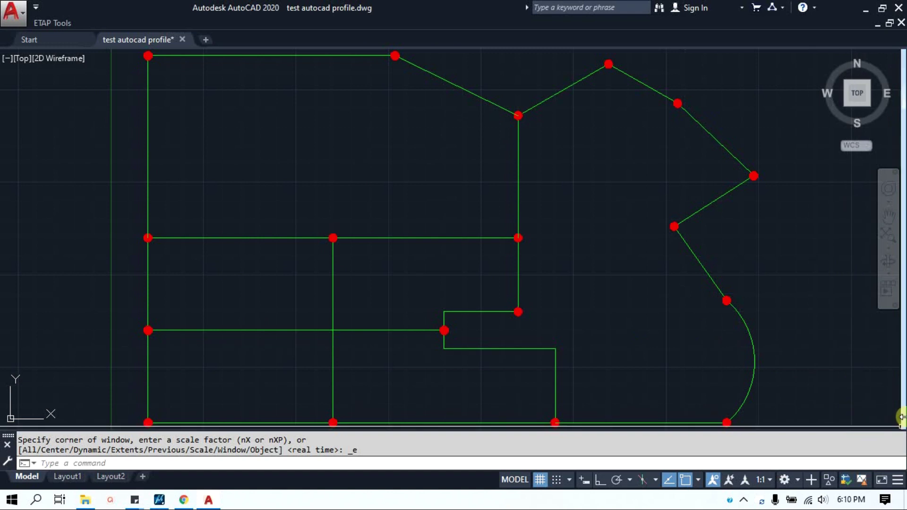
- Launch Export Ground Grid from the ETAP menu and acknowledge the export notice
left_click(47, 22)
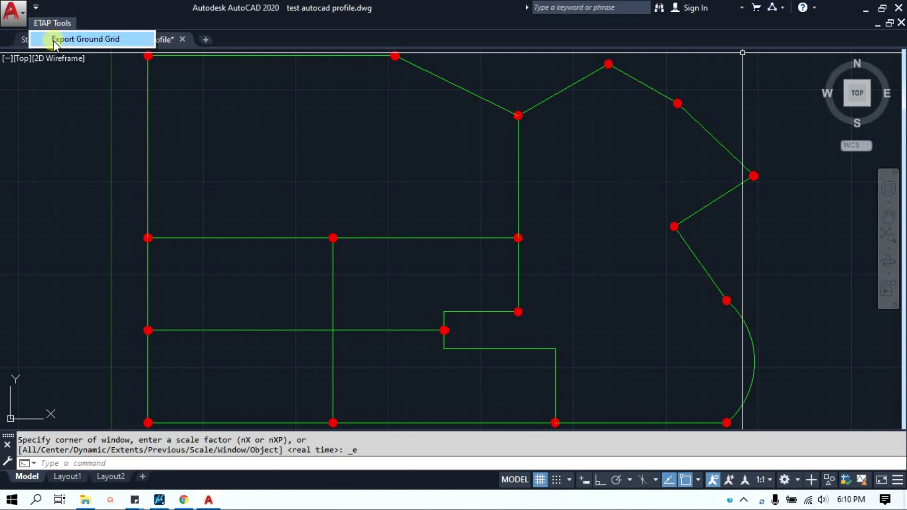
left_click(53, 41)
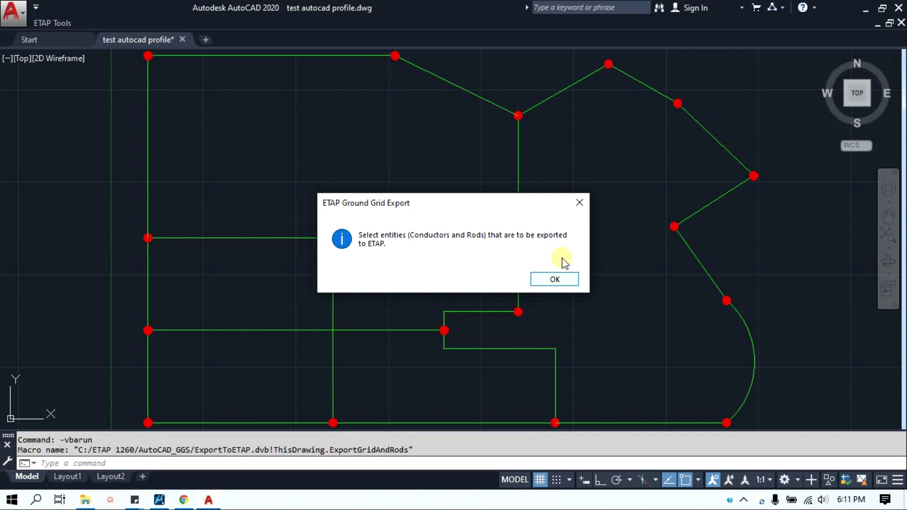
left_click_drag(481, 201, 389, 146)
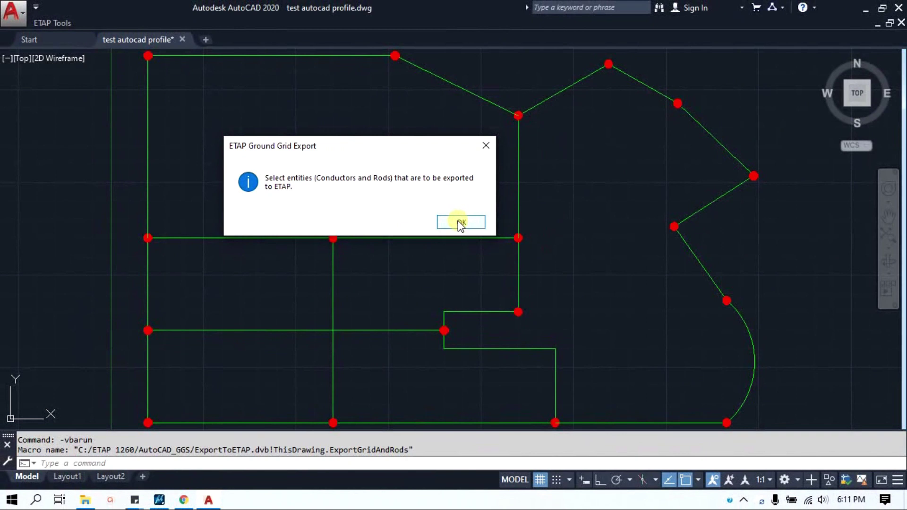
left_click(461, 222)
- Window-select the whole grid profile, capturing 25 conductors and rods
scroll(419, 197, "down", 4)
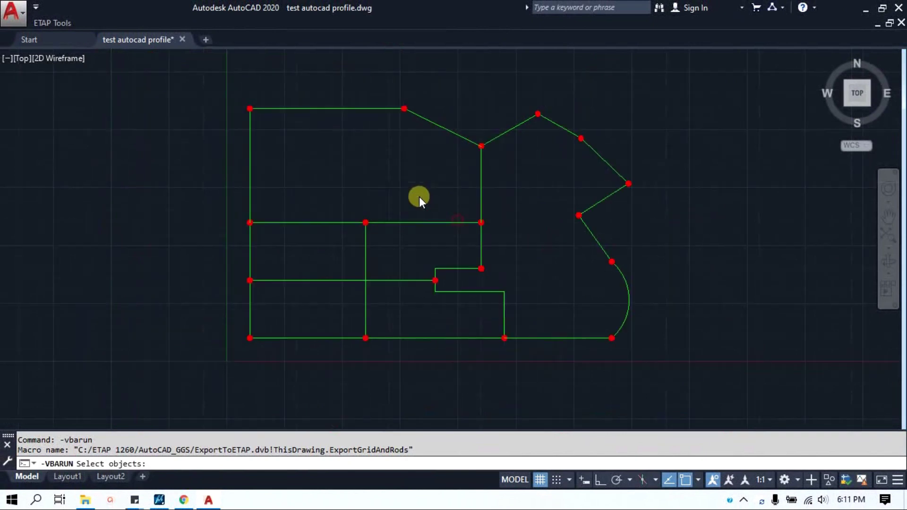
left_click(290, 108)
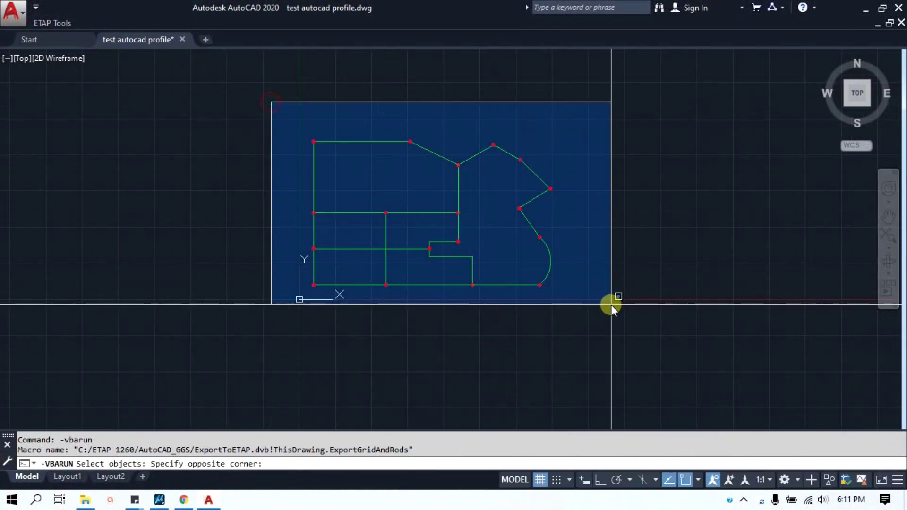
left_click(622, 300)
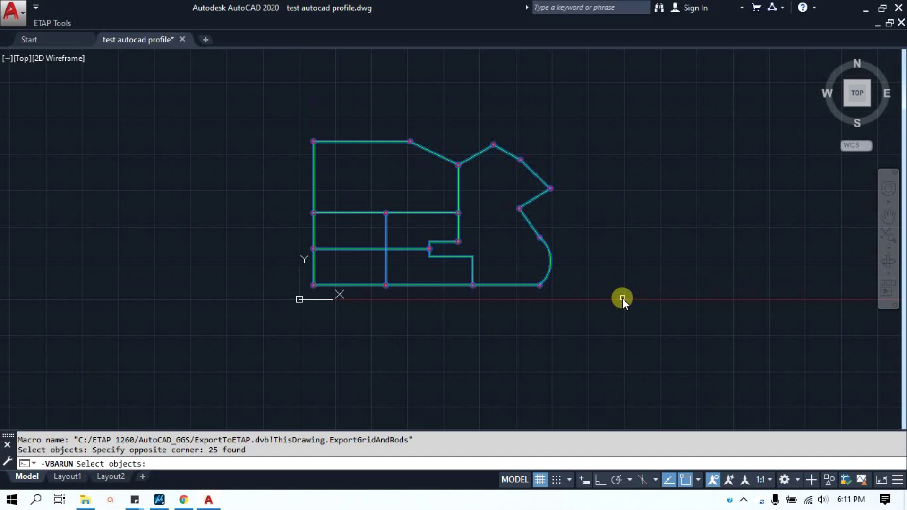
- Set conductor type to Copper, commercial hard-drawn and rod type to Steel, 1020
key("Return")
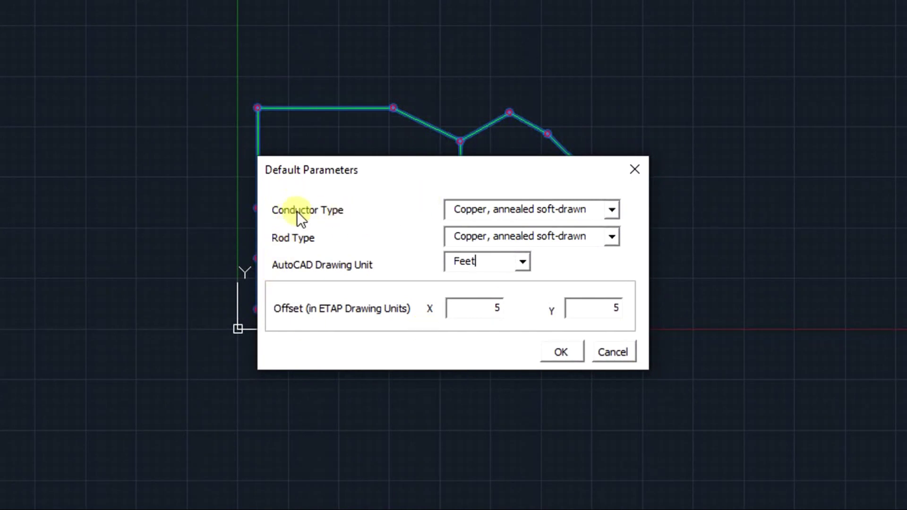
left_click(613, 209)
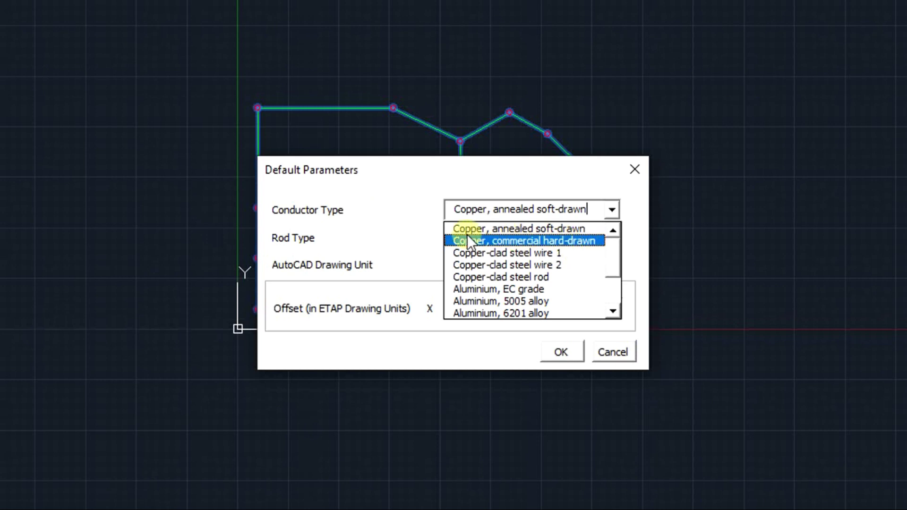
left_click(498, 242)
left_click(612, 237)
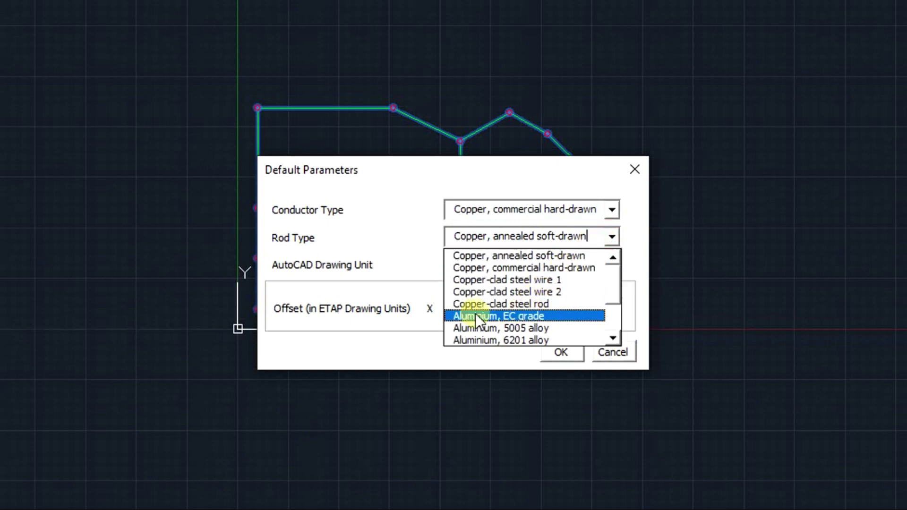
left_click_drag(612, 277, 611, 319)
left_click(511, 304)
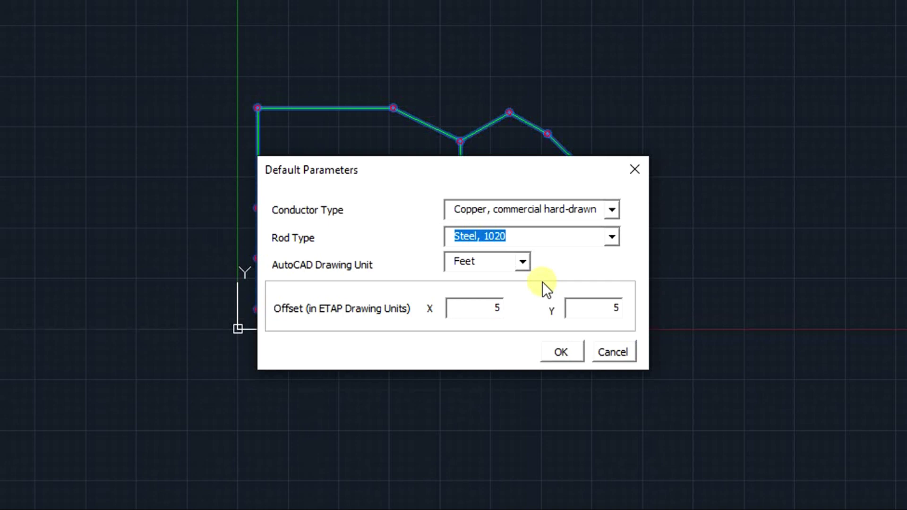
- Set the drawing unit to Meters and accept the default parameters
left_click_drag(520, 170, 503, 122)
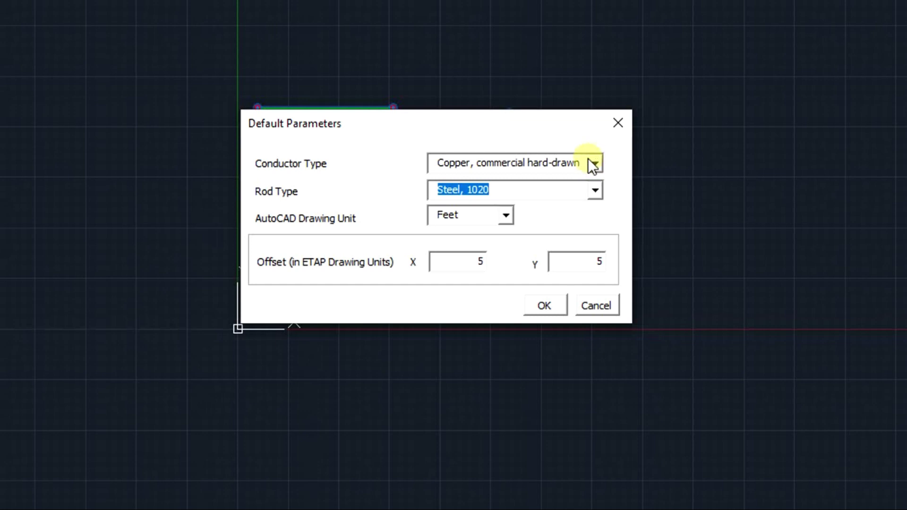
left_click(506, 215)
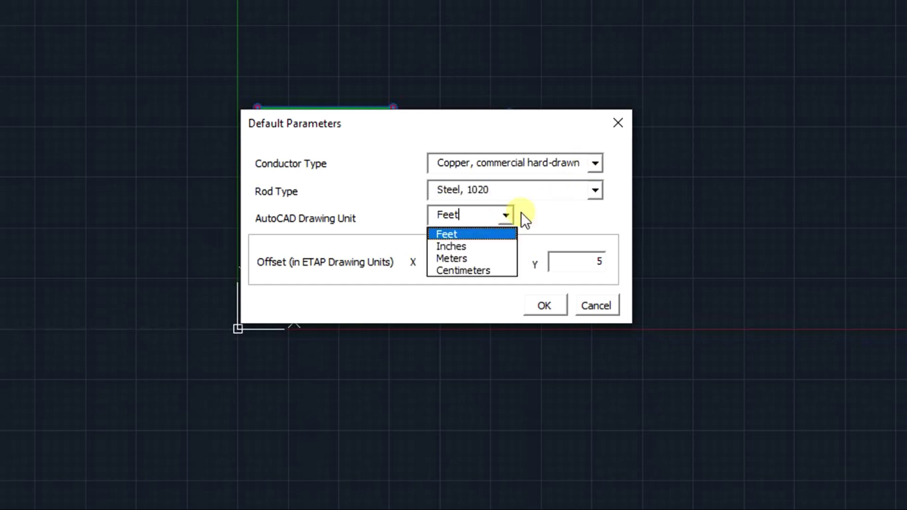
left_click(461, 257)
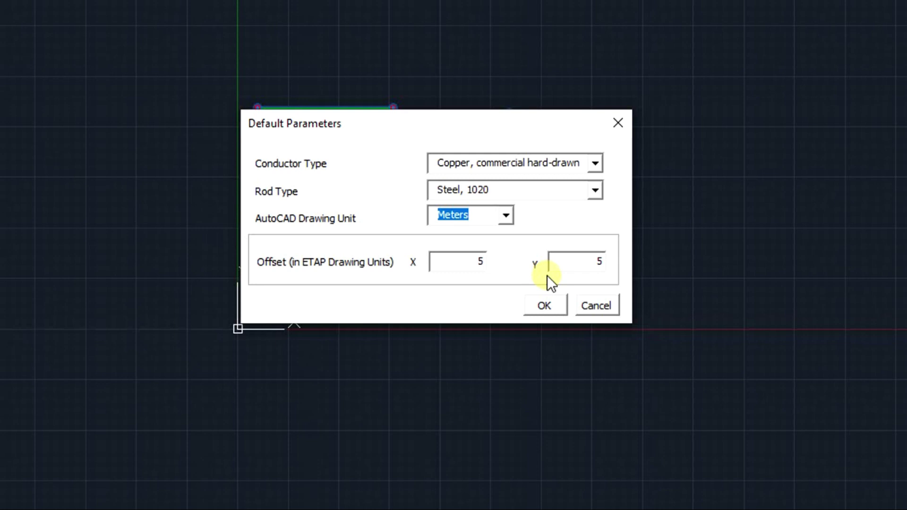
left_click(546, 309)
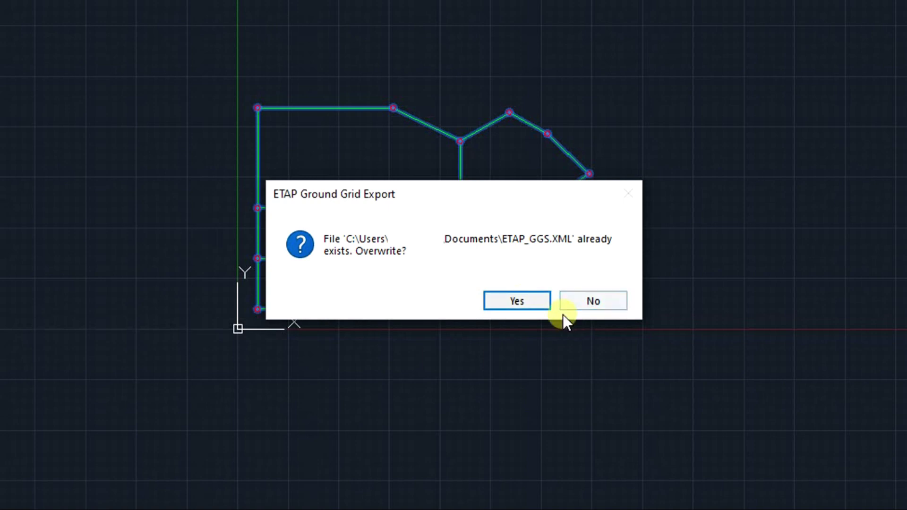
- Overwrite ETAP_GGS.XML, dismiss the export success message, and zoom to extents
left_click(523, 298)
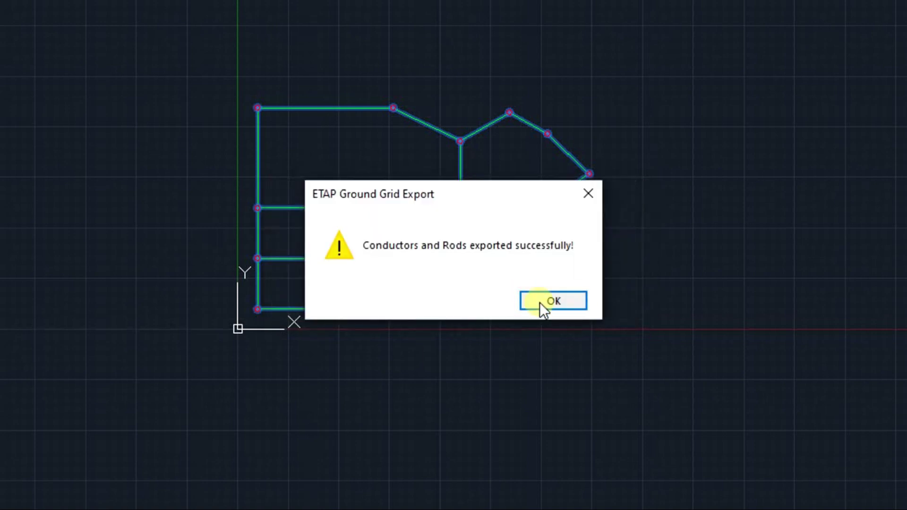
left_click(548, 301)
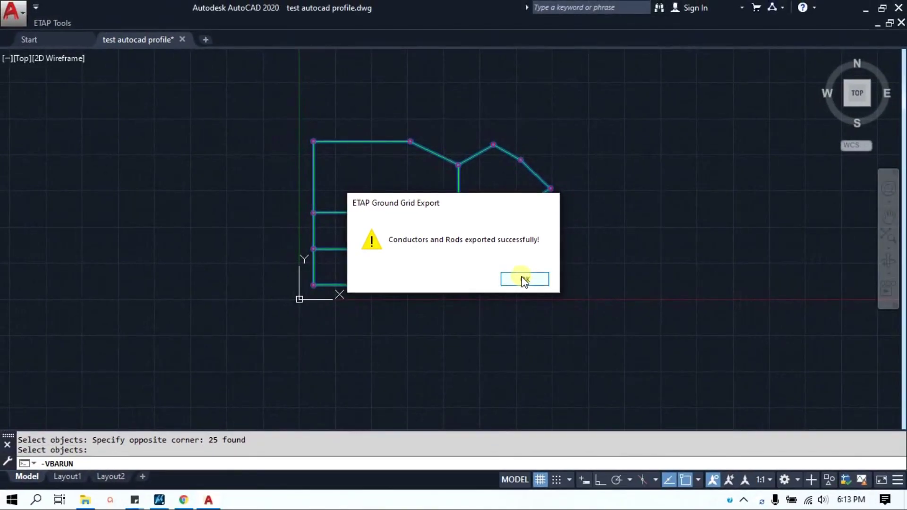
middle_click(613, 186)
middle_click(614, 186)
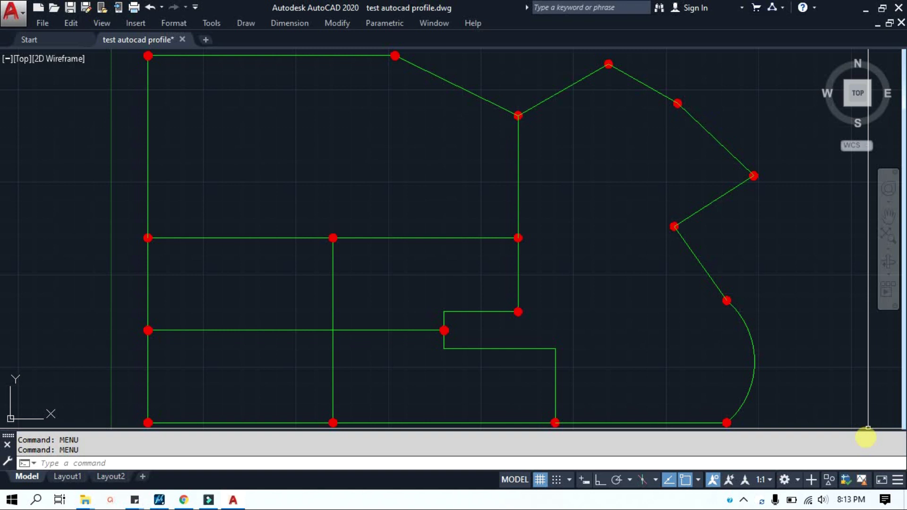
- Run MENU, browse to C:\ETAP 1260\AutoCAD_GGS, and filter to legacy .cui files
type("MENU")
key("Return")
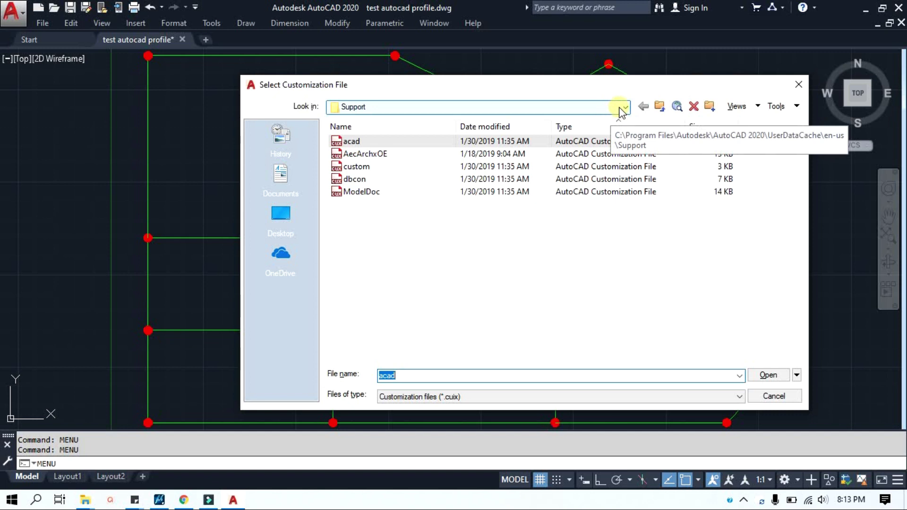
left_click(422, 110)
left_click(385, 141)
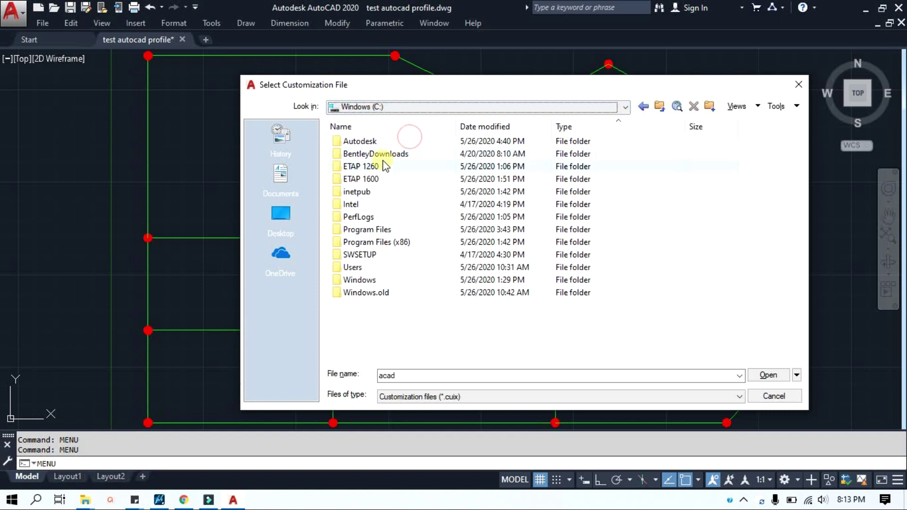
double_click(370, 167)
double_click(366, 141)
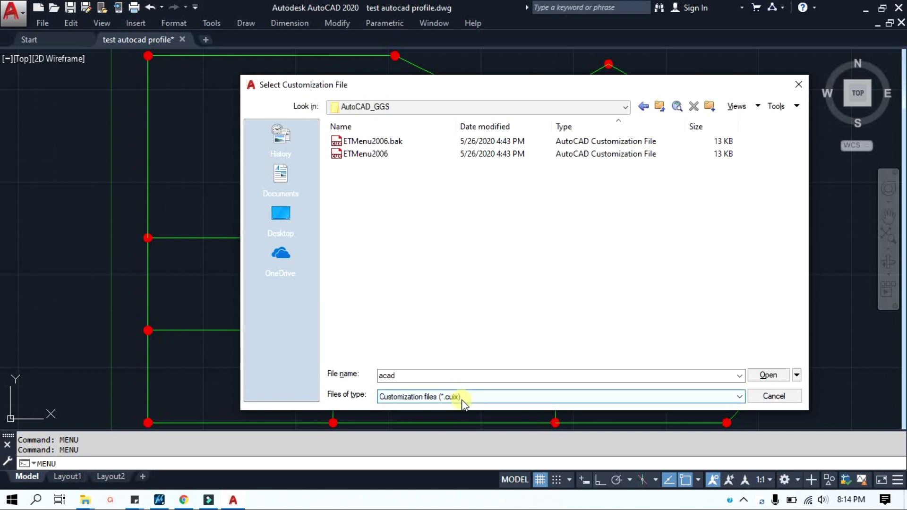
left_click(490, 398)
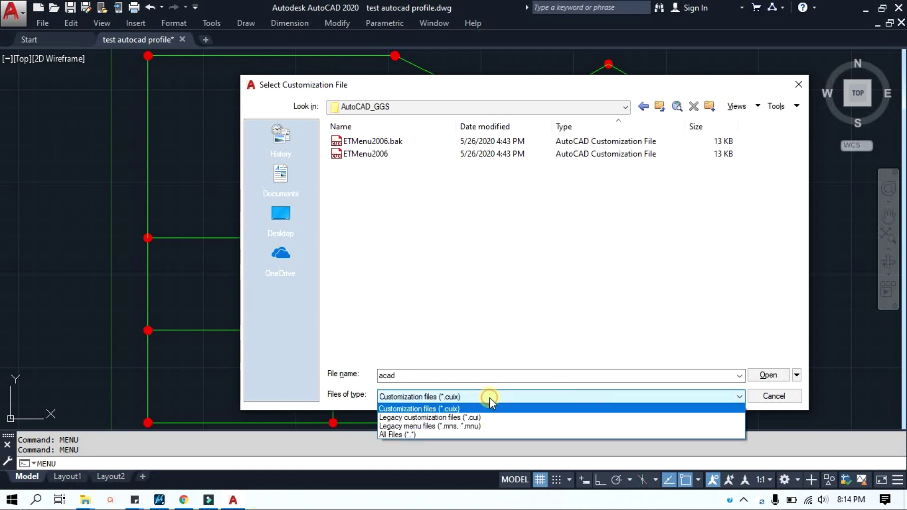
left_click(467, 418)
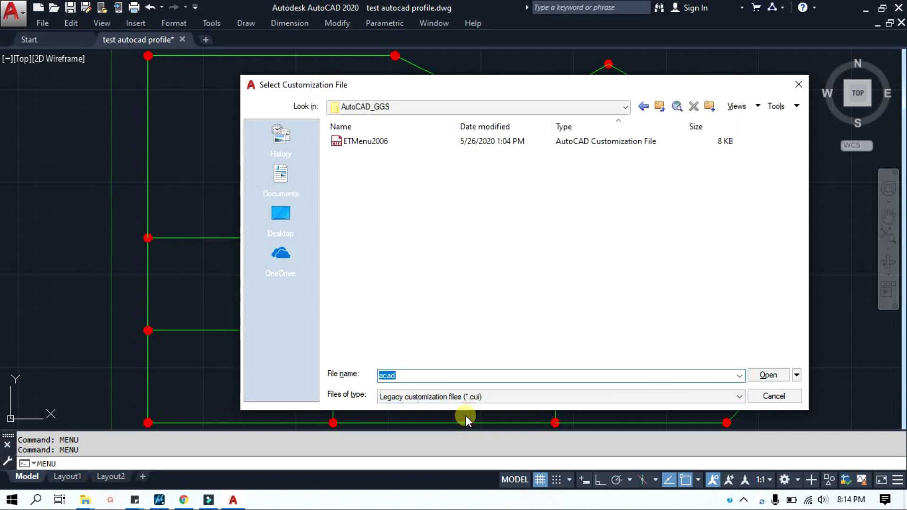